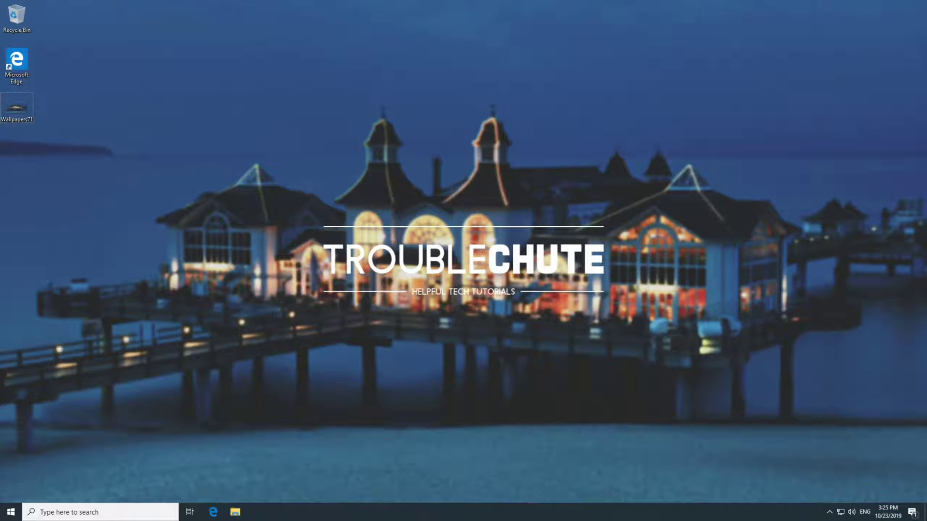
Launch Microsoft Edge and close the extra Start tab.
{"action": "left_click", "coordinate": [909, 443]}
{"action": "left_click", "coordinate": [213, 513]}
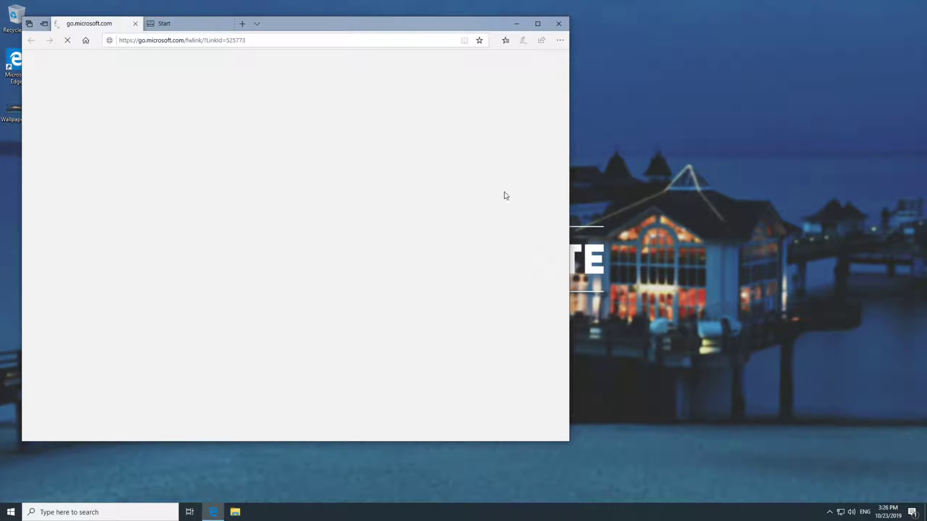
{"action": "left_click", "coordinate": [340, 37]}
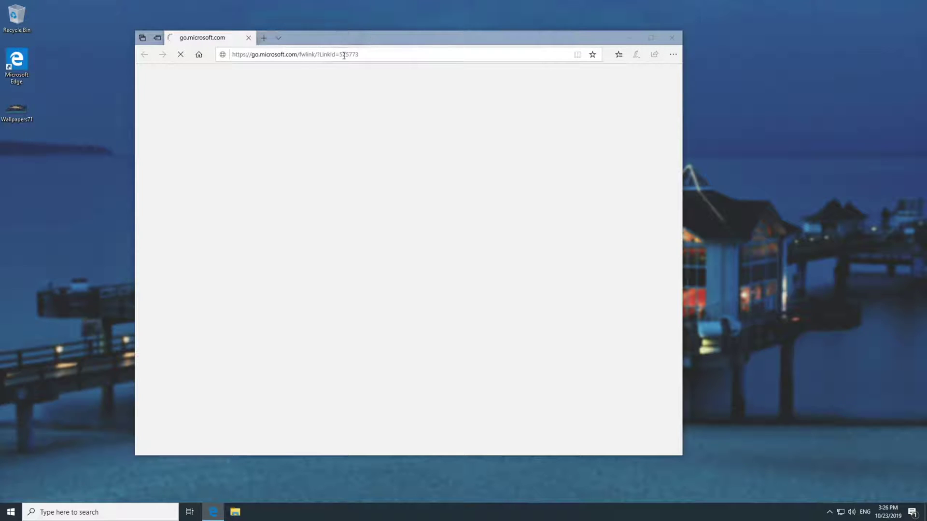
Go to google.com and search for 'drive sync'.
{"action": "left_click", "coordinate": [344, 55]}
{"action": "type", "text": "googlke.com"}
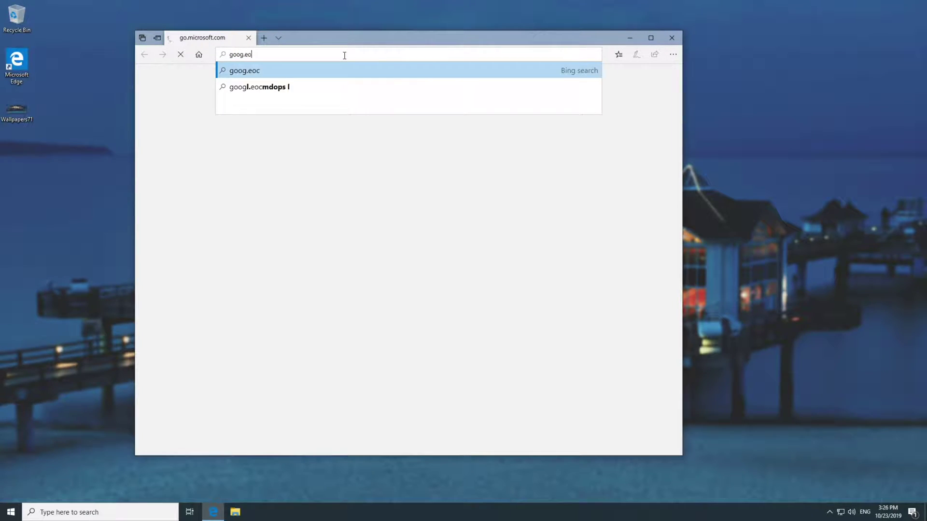
{"action": "key", "text": "BackSpace"}
{"action": "key", "text": "BackSpace"}
{"action": "key", "text": "BackSpace"}
{"action": "key", "text": "BackSpace"}
{"action": "key", "text": "BackSpace"}
{"action": "key", "text": "BackSpace"}
{"action": "type", "text": "e.com"}
{"action": "key", "text": "Return"}
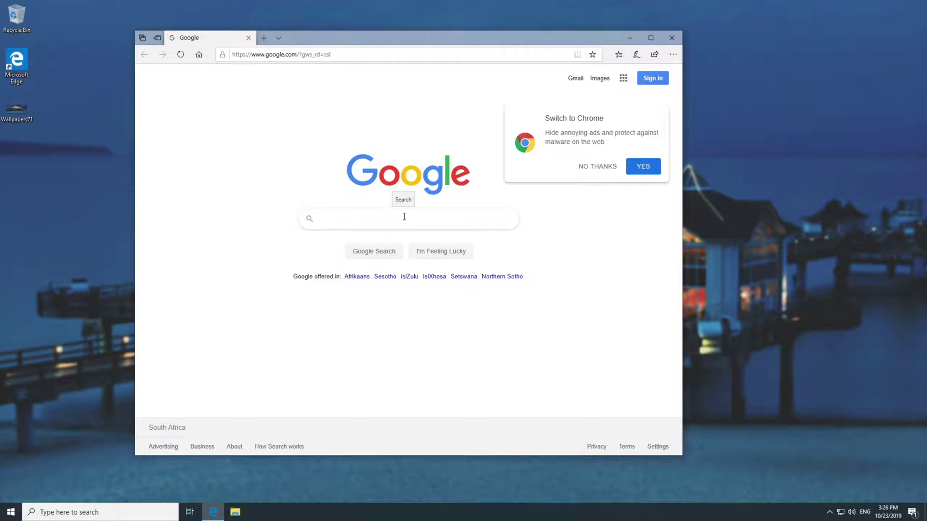
{"action": "type", "text": "drive sync"}
{"action": "key", "text": "Return"}
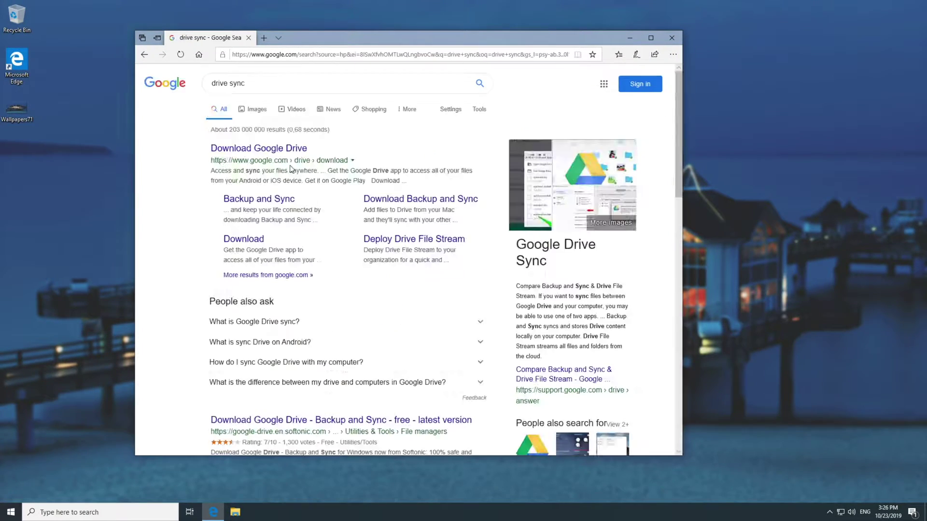
Download the personal Backup and Sync installer, accepting the terms, and run it.
{"action": "left_click", "coordinate": [256, 149]}
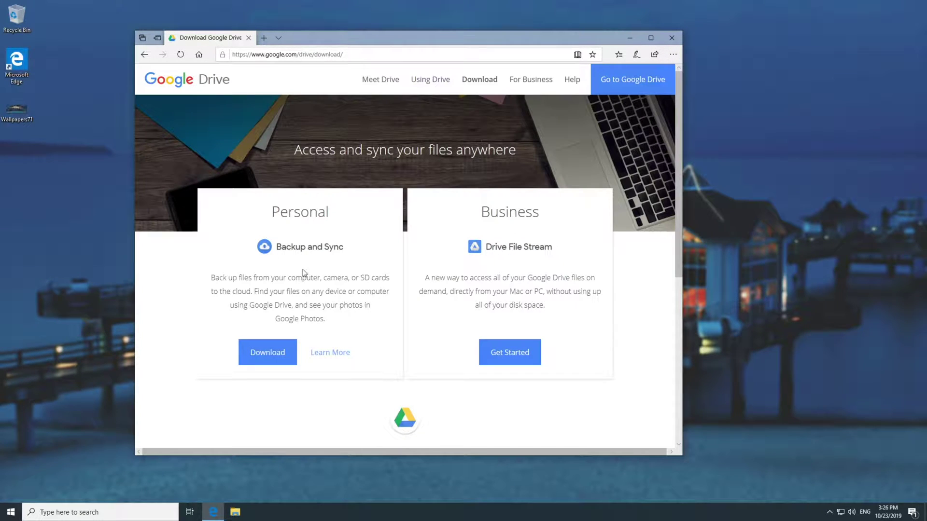
{"action": "left_click", "coordinate": [283, 351]}
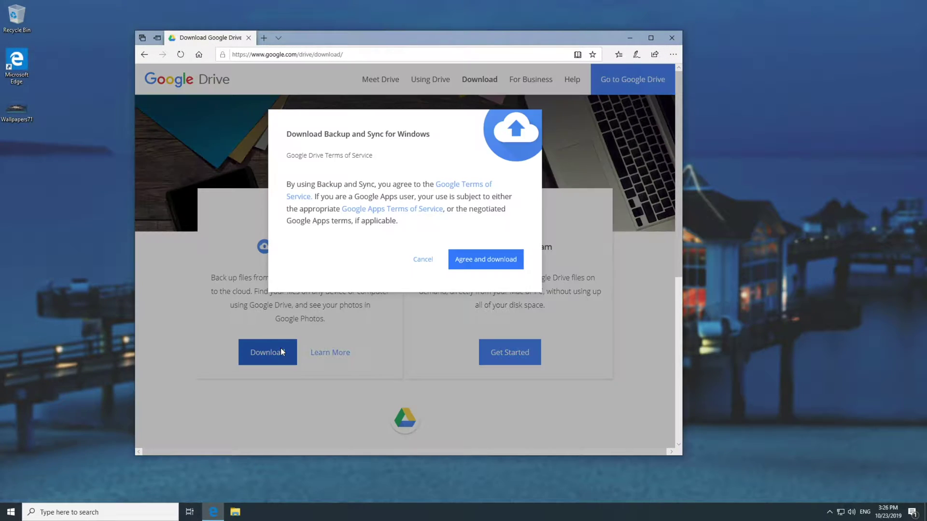
{"action": "left_click", "coordinate": [480, 263]}
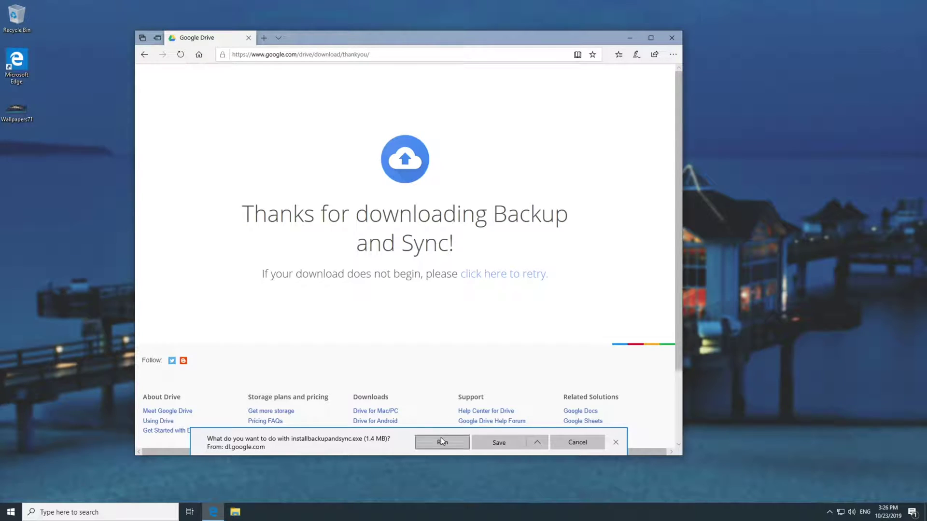
{"action": "left_click", "coordinate": [441, 441]}
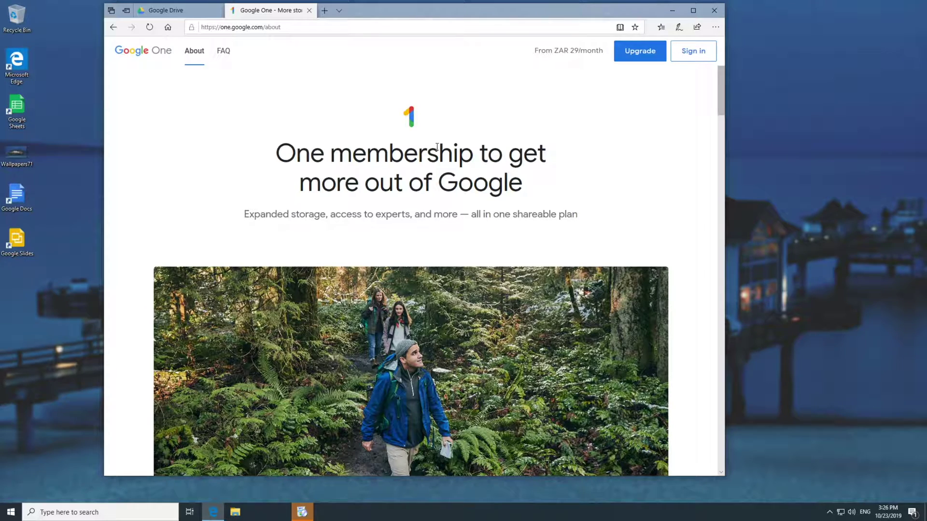
Scroll the Google One plans and expand More options to reveal the 2 TB–30 TB plans.
{"action": "scroll", "coordinate": [437, 150], "scroll_direction": "down", "scroll_amount": 4}
{"action": "scroll", "coordinate": [437, 150], "scroll_direction": "down", "scroll_amount": 20}
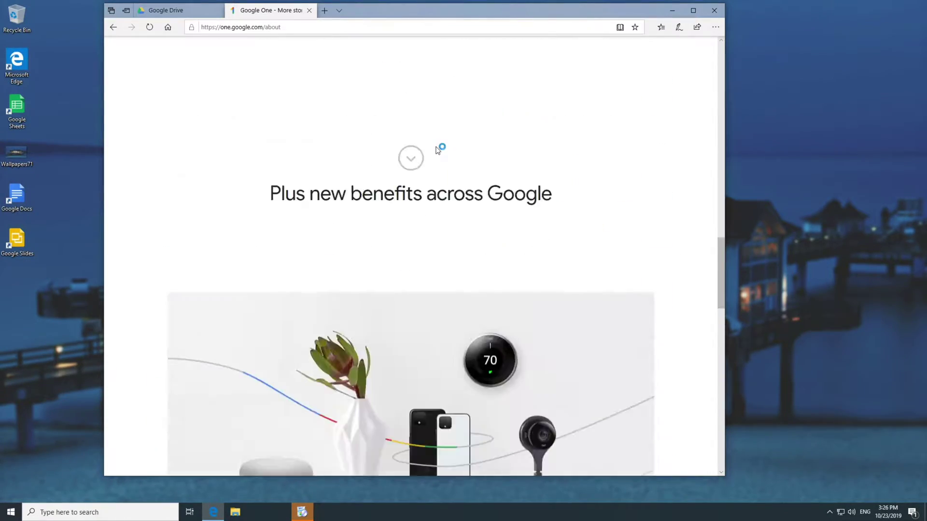
{"action": "scroll", "coordinate": [437, 151], "scroll_direction": "down", "scroll_amount": 5}
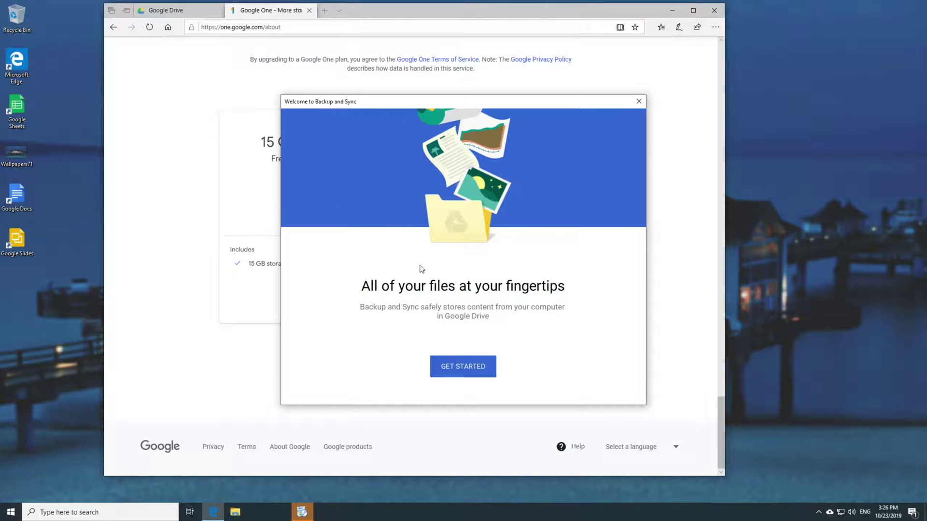
{"action": "left_click", "coordinate": [591, 81]}
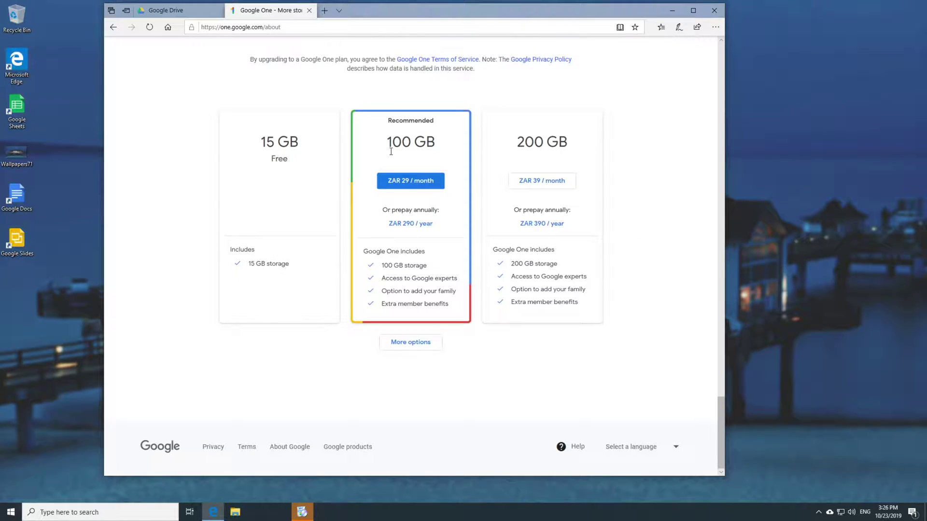
{"action": "left_click", "coordinate": [414, 343]}
{"action": "left_click_drag", "start_coordinate": [259, 367], "coordinate": [306, 367]}
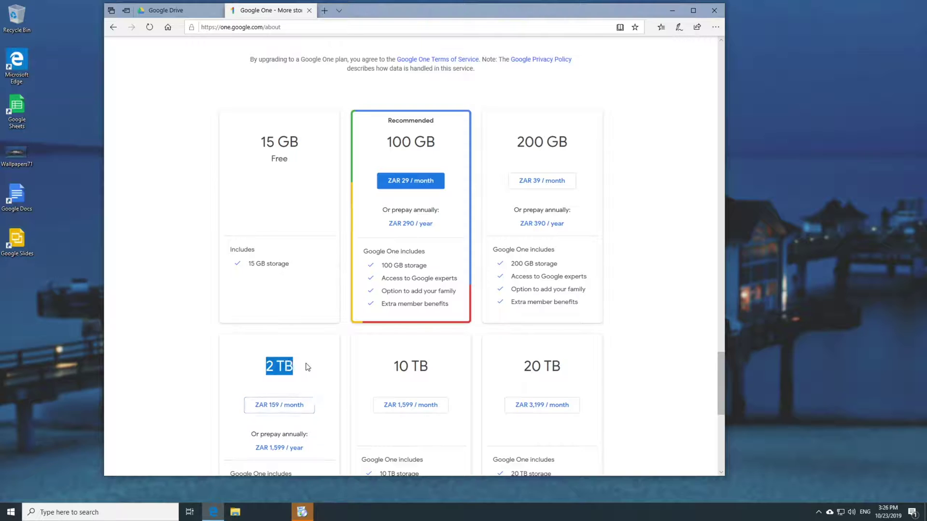
{"action": "left_click", "coordinate": [296, 380]}
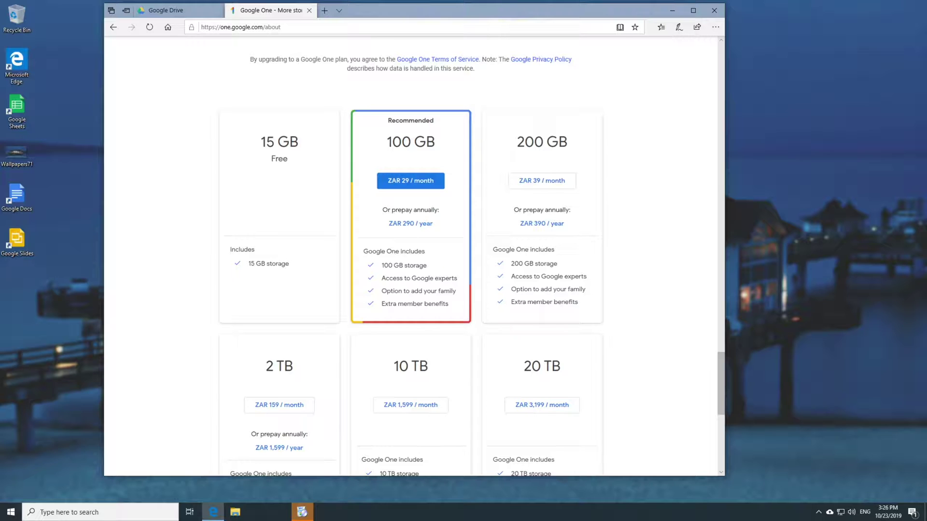
Review the plans again, comparing the 2 TB and 200 GB options.
{"action": "scroll", "coordinate": [328, 333], "scroll_direction": "down", "scroll_amount": 3}
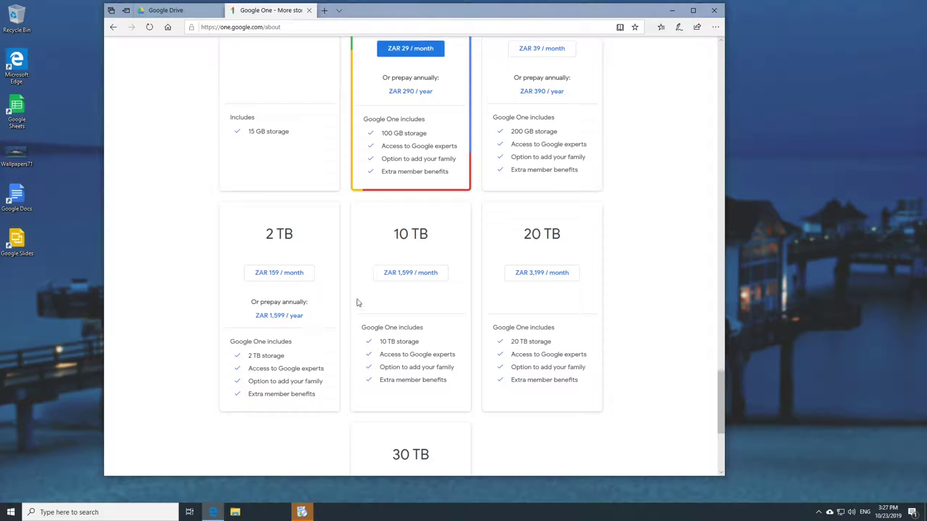
{"action": "scroll", "coordinate": [333, 332], "scroll_direction": "up", "scroll_amount": 6}
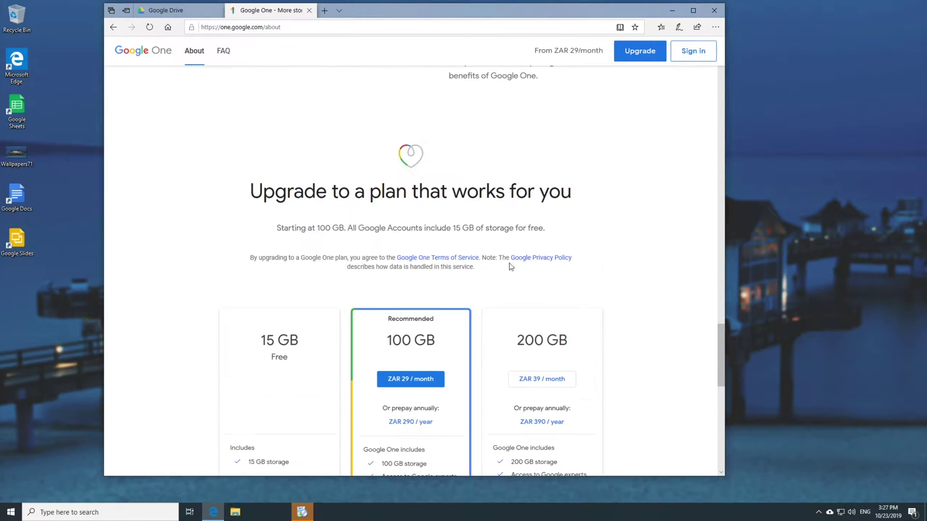
{"action": "scroll", "coordinate": [220, 386], "scroll_direction": "down", "scroll_amount": 4}
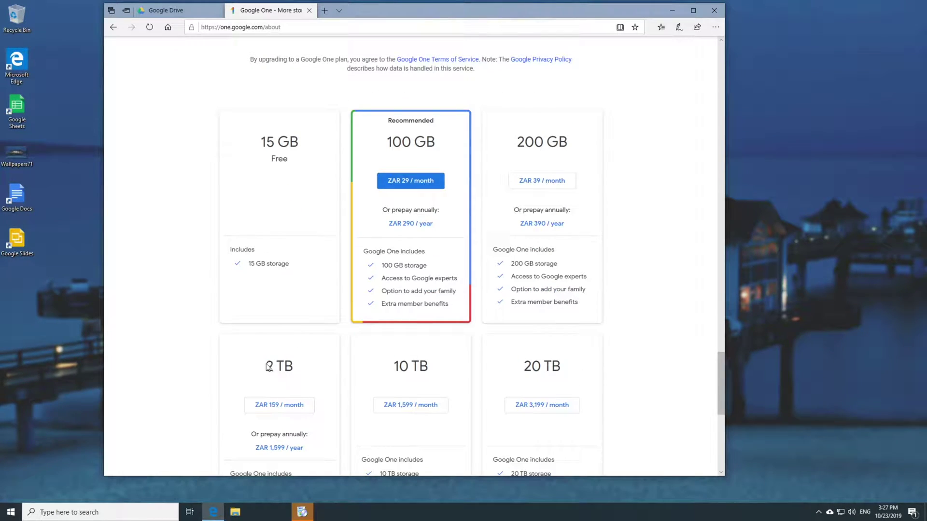
{"action": "left_click_drag", "start_coordinate": [266, 366], "coordinate": [292, 368]}
{"action": "left_click", "coordinate": [293, 368]}
{"action": "left_click_drag", "start_coordinate": [516, 142], "coordinate": [541, 142]}
{"action": "left_click", "coordinate": [524, 144]}
{"action": "scroll", "coordinate": [360, 318], "scroll_direction": "down", "scroll_amount": 3}
Close the Google One tab, dismiss Installation complete, and start Backup and Sync sign-in.
{"action": "left_click", "coordinate": [309, 10]}
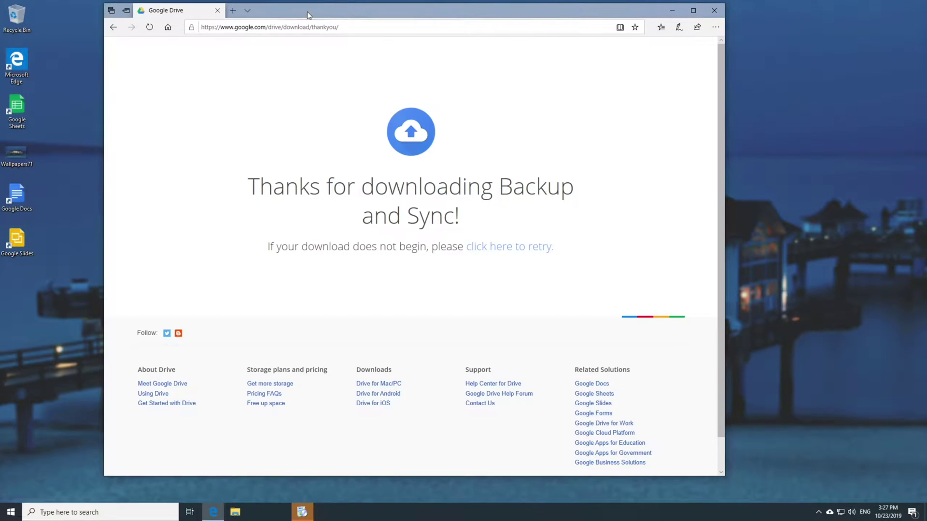
{"action": "left_click_drag", "start_coordinate": [307, 11], "coordinate": [328, 16]}
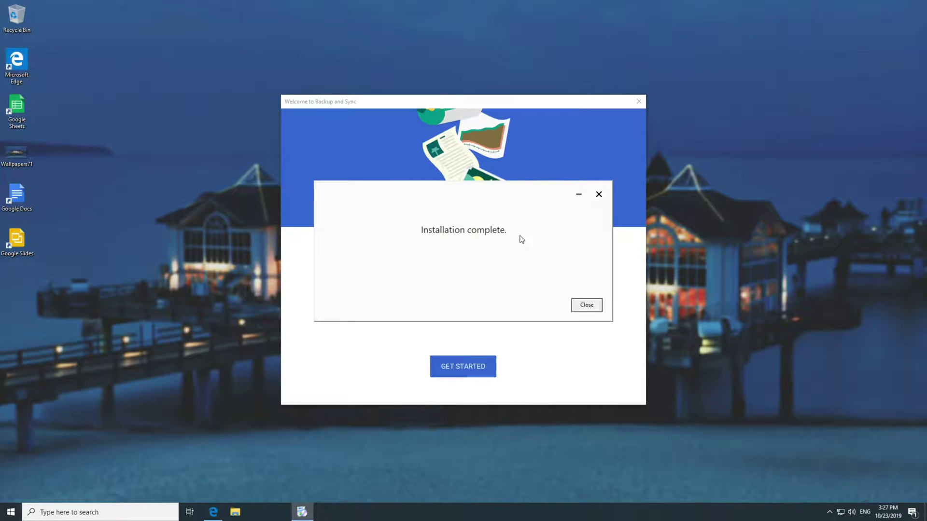
{"action": "left_click", "coordinate": [587, 306]}
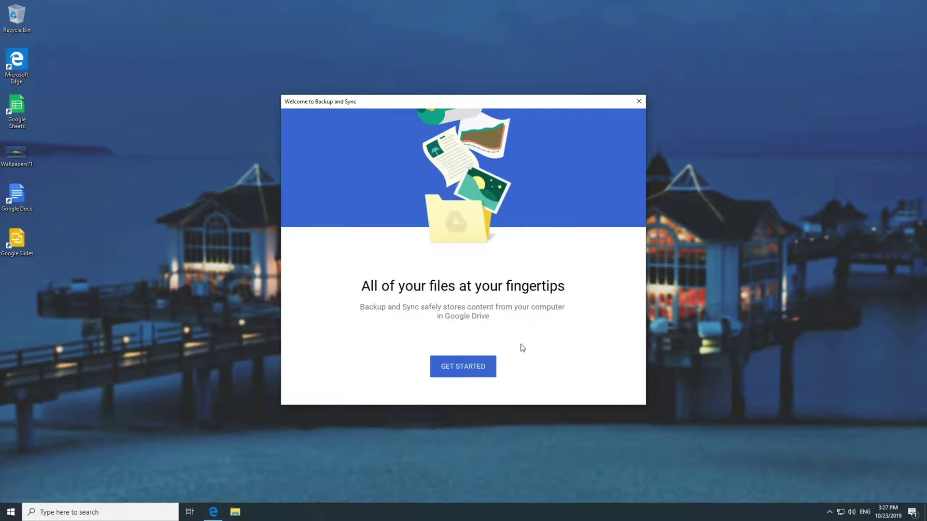
{"action": "left_click", "coordinate": [486, 368]}
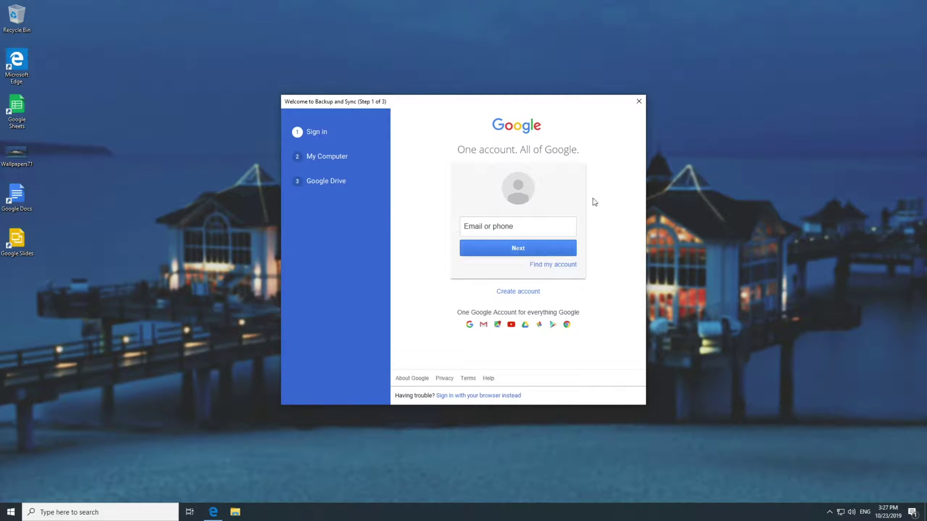
{"action": "left_click", "coordinate": [558, 218]}
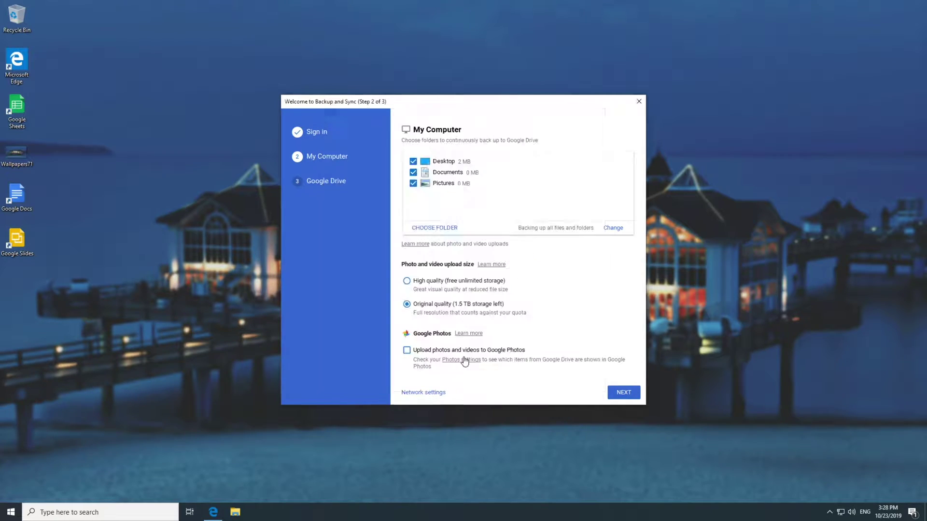
Dismiss the GOT IT introductory notice.
{"action": "left_click", "coordinate": [465, 358]}
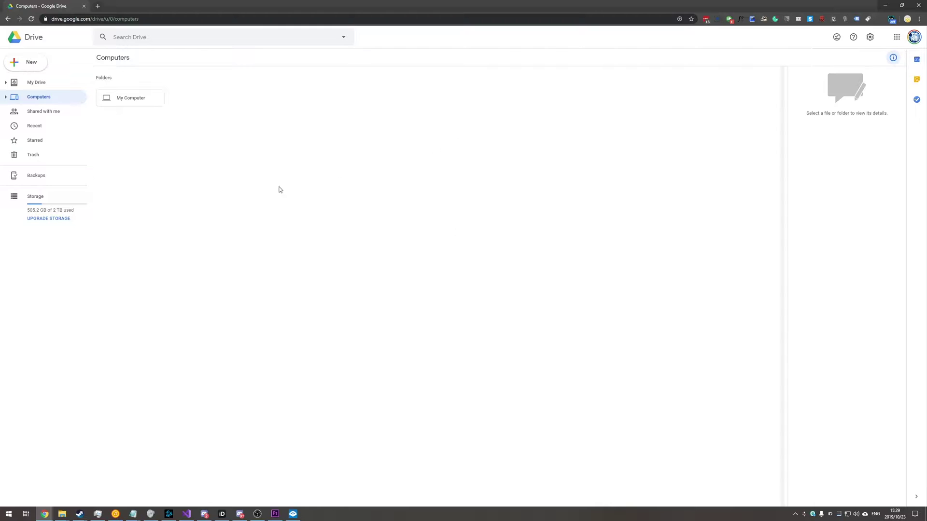
Browse My Drive, then return to Computers and expand My Computer's folder tree.
{"action": "left_click", "coordinate": [6, 83]}
{"action": "left_click", "coordinate": [6, 83]}
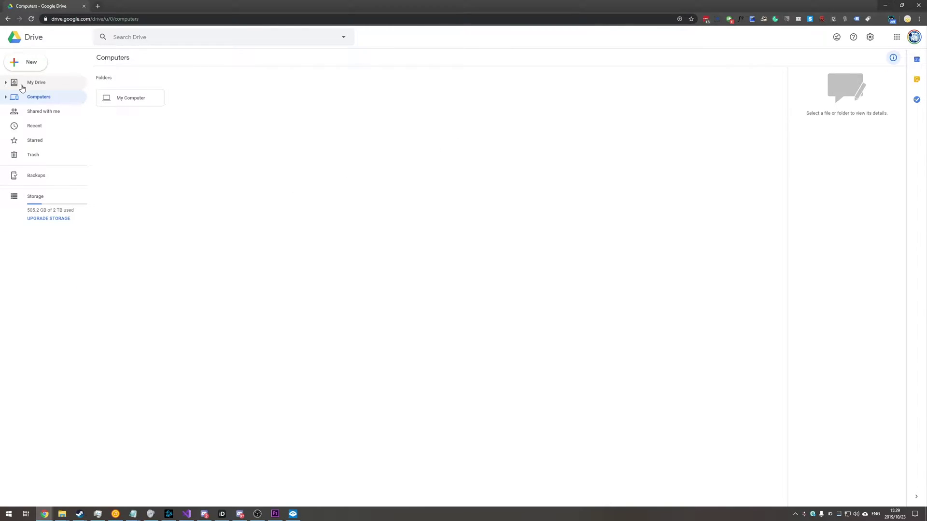
{"action": "left_click", "coordinate": [22, 86]}
{"action": "left_click", "coordinate": [27, 98]}
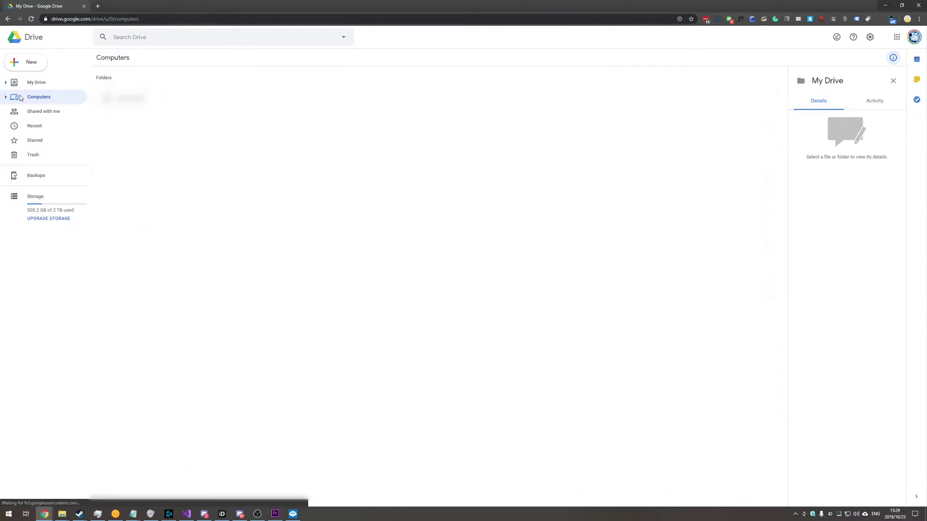
{"action": "left_click", "coordinate": [7, 97]}
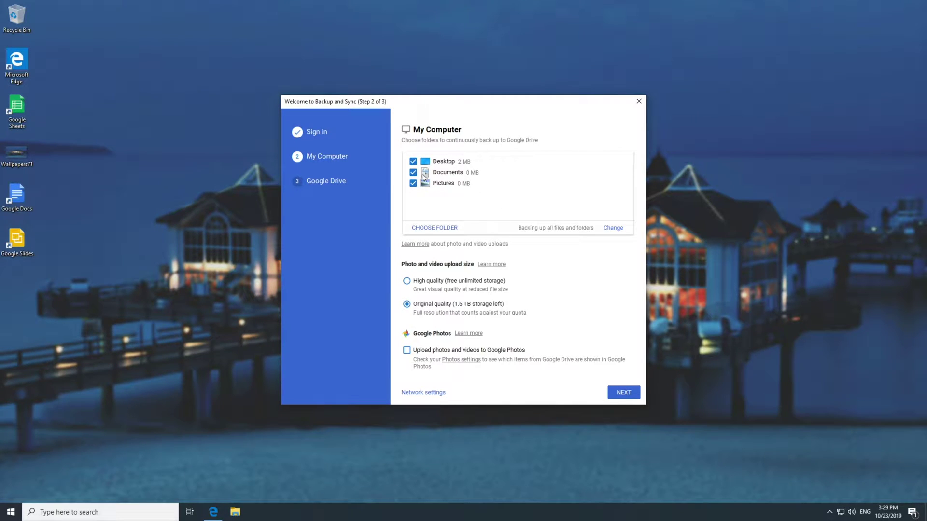
Uncheck Documents and Pictures so only Desktop (2 MB) is backed up.
{"action": "left_click", "coordinate": [413, 172]}
{"action": "left_click", "coordinate": [413, 184]}
{"action": "left_click", "coordinate": [829, 512]}
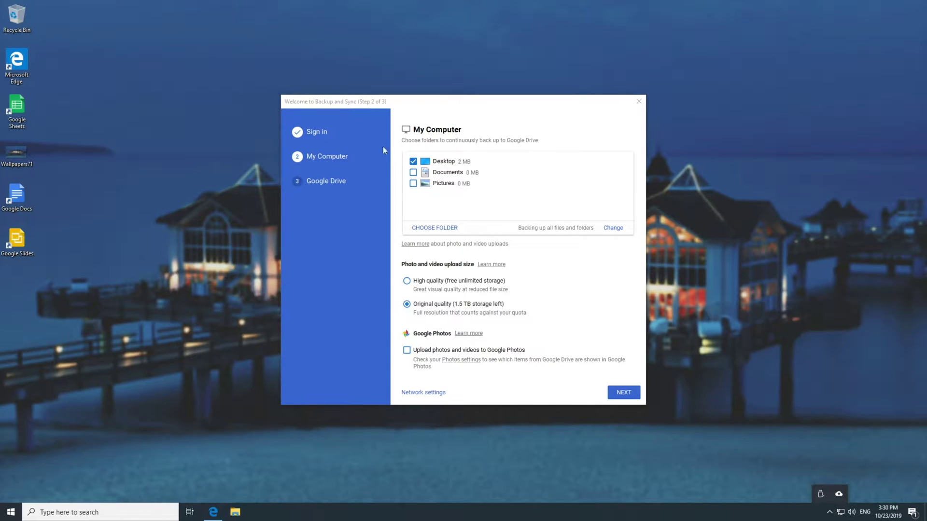
Cancel the Choose a directory picker without adding a folder and continue to the Google Drive step.
{"action": "left_click", "coordinate": [436, 227]}
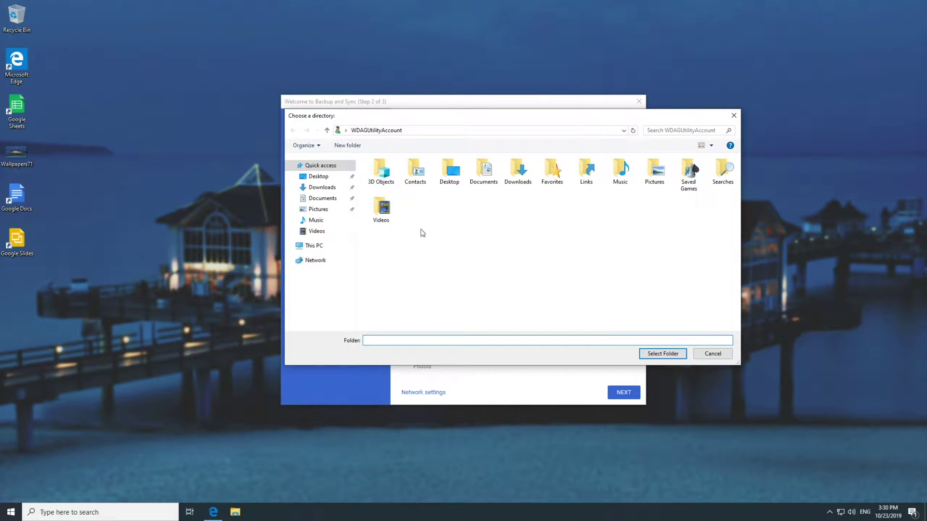
{"action": "left_click", "coordinate": [713, 354]}
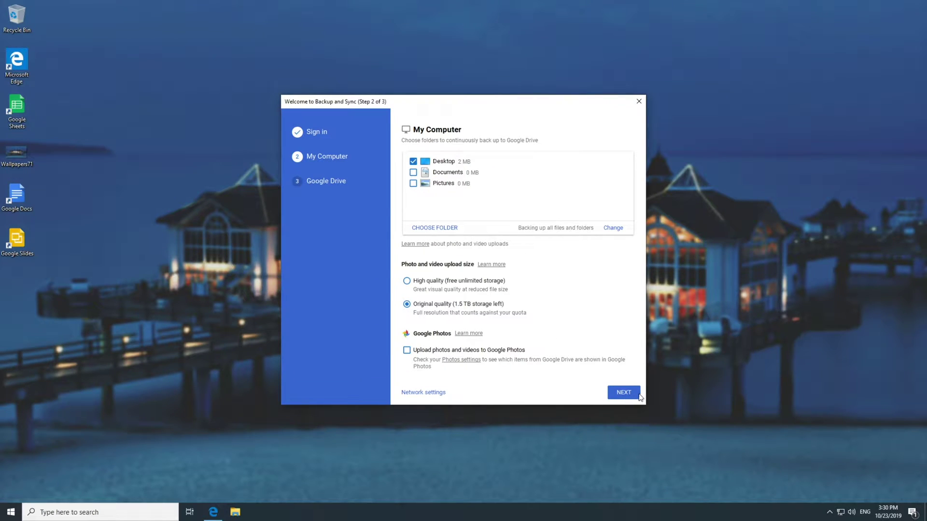
{"action": "left_click", "coordinate": [639, 394]}
Turn off 'Sync My Drive to this computer' and start the backup.
{"action": "left_click", "coordinate": [449, 349]}
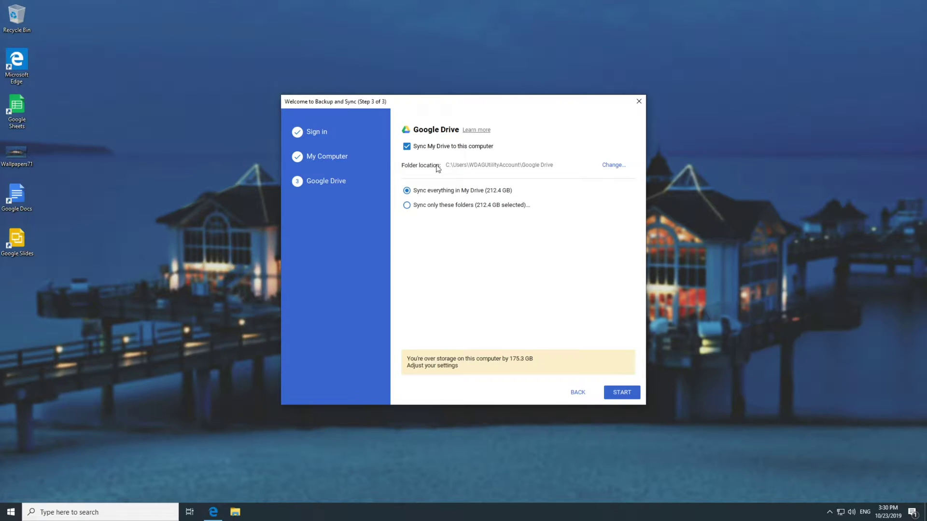
{"action": "left_click_drag", "start_coordinate": [449, 167], "coordinate": [557, 174]}
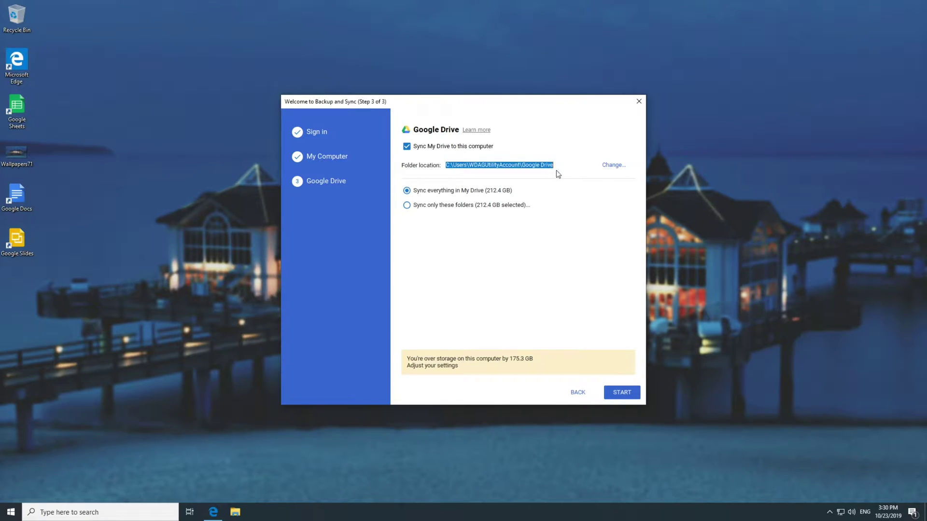
{"action": "left_click", "coordinate": [412, 148]}
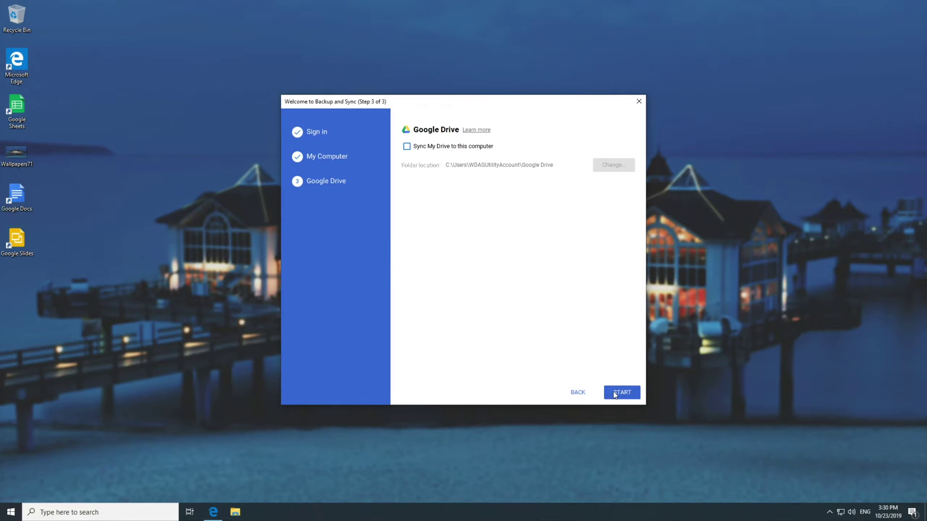
{"action": "left_click", "coordinate": [617, 393]}
Open the Backup and Sync status panel from the notification area.
{"action": "left_click", "coordinate": [830, 512]}
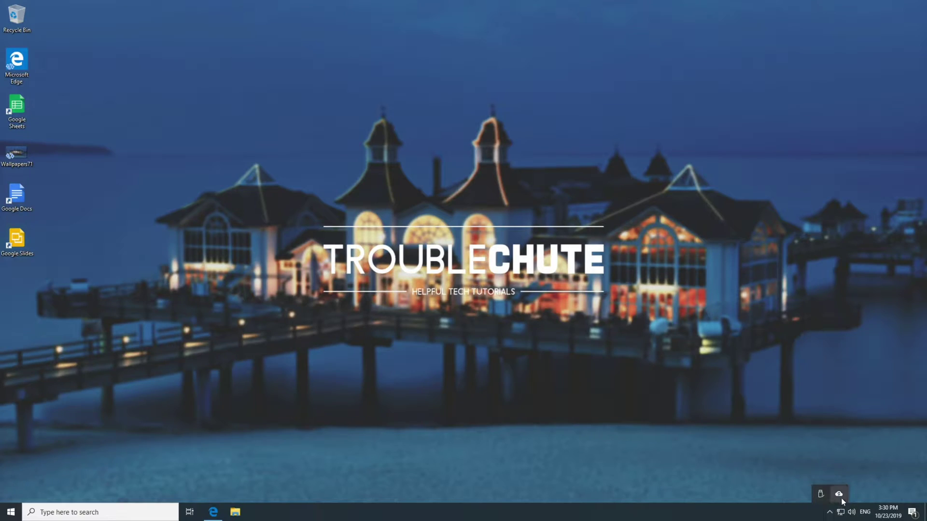
{"action": "left_click", "coordinate": [840, 495]}
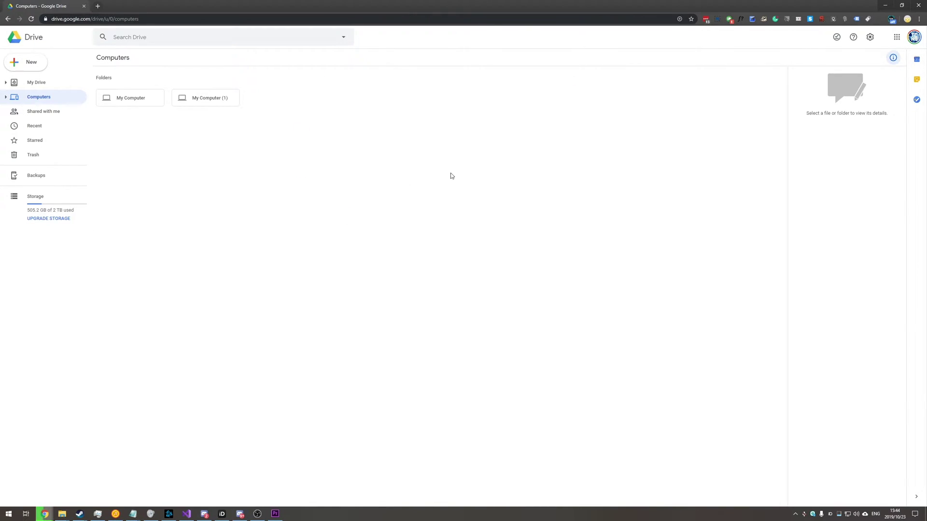
{"action": "left_click", "coordinate": [122, 99]}
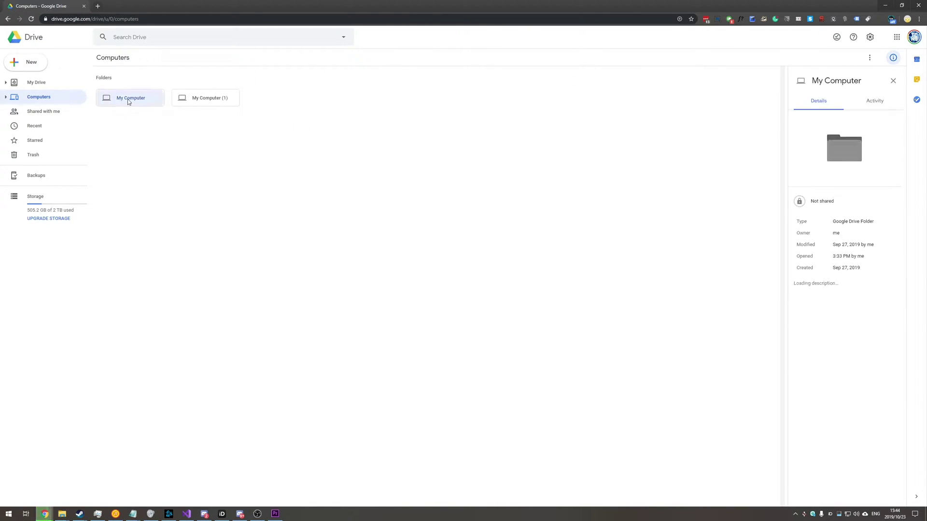
{"action": "double_click", "coordinate": [199, 100]}
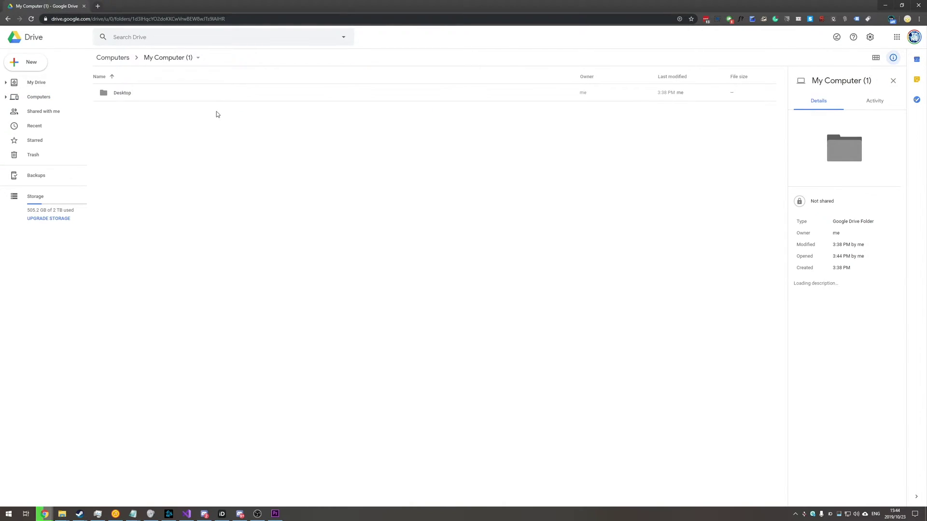
{"action": "double_click", "coordinate": [143, 97]}
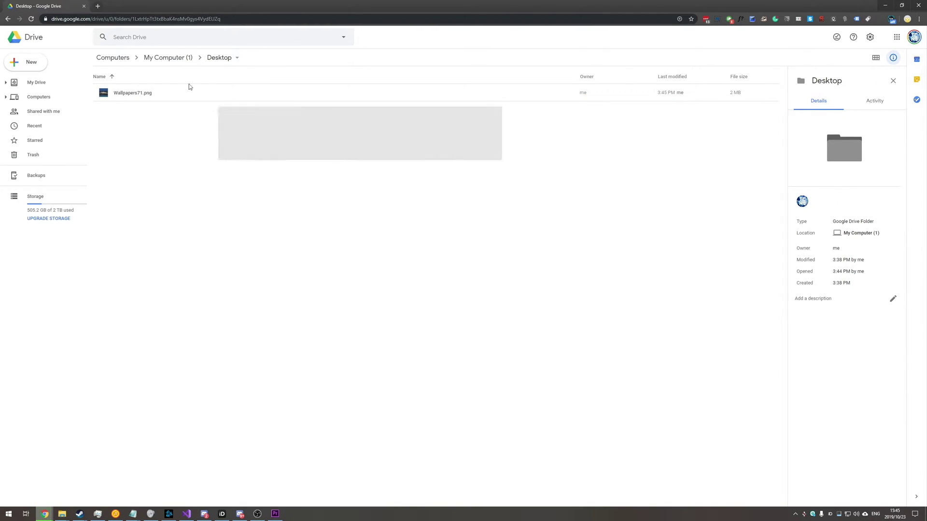
{"action": "left_click", "coordinate": [188, 92]}
{"action": "left_click", "coordinate": [164, 114]}
{"action": "left_click", "coordinate": [130, 95]}
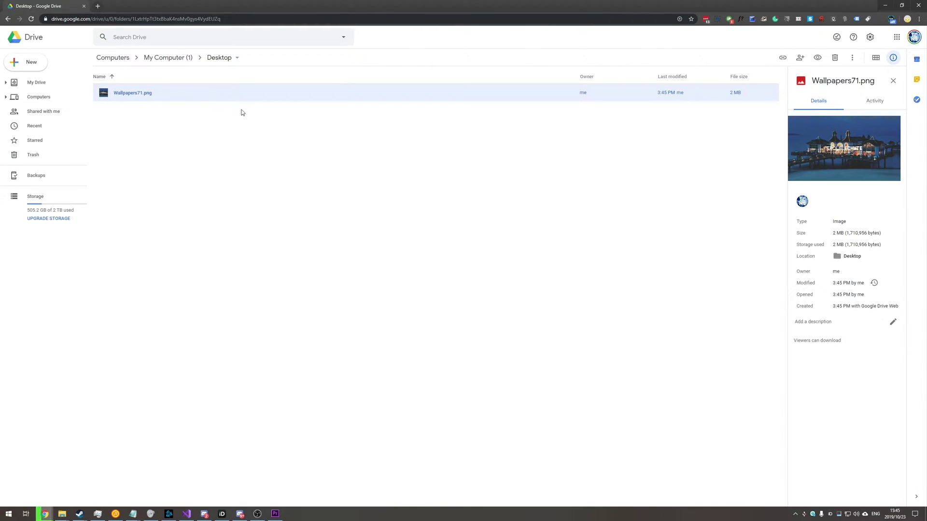
{"action": "double_click", "coordinate": [202, 93]}
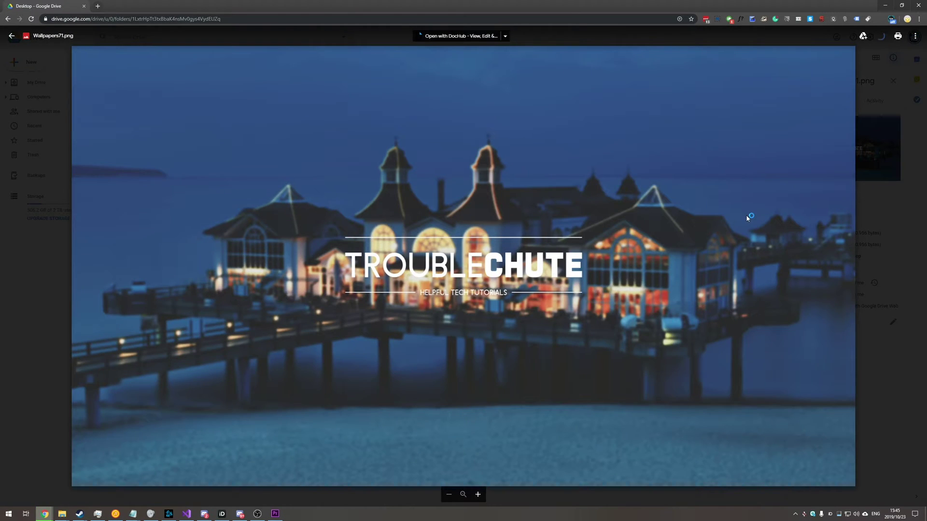
{"action": "key", "text": "Escape"}
{"action": "left_click_drag", "start_coordinate": [348, 79], "coordinate": [350, 80]}
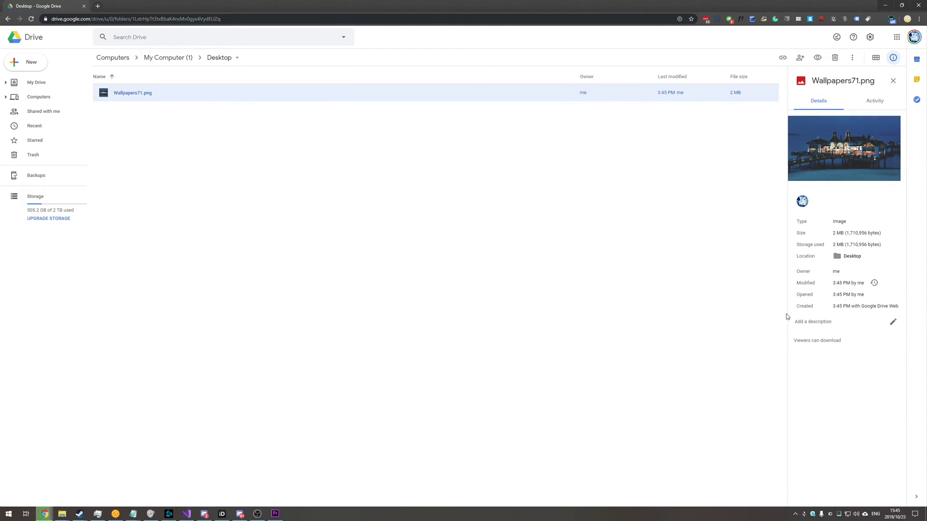
{"action": "left_click_drag", "start_coordinate": [440, 232], "coordinate": [351, 260]}
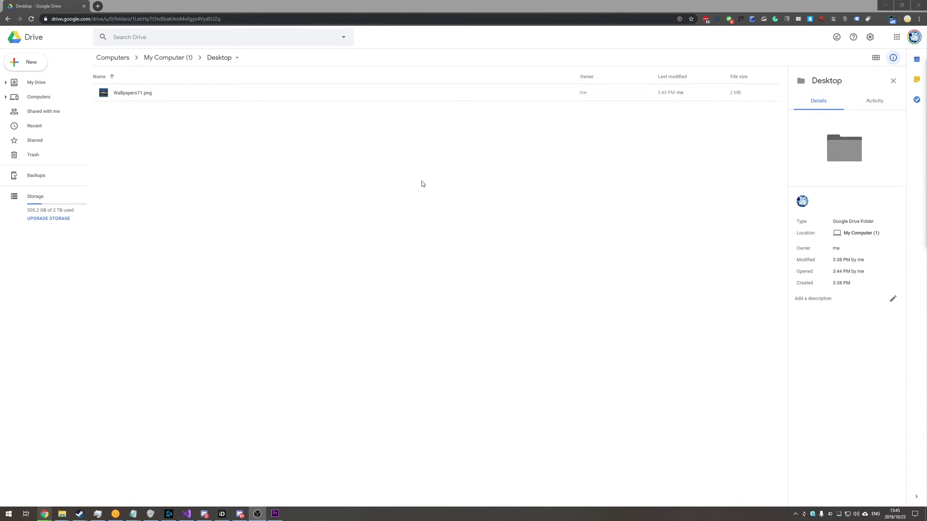
{"action": "left_click_drag", "start_coordinate": [210, 151], "coordinate": [479, 393]}
{"action": "left_click", "coordinate": [36, 97]}
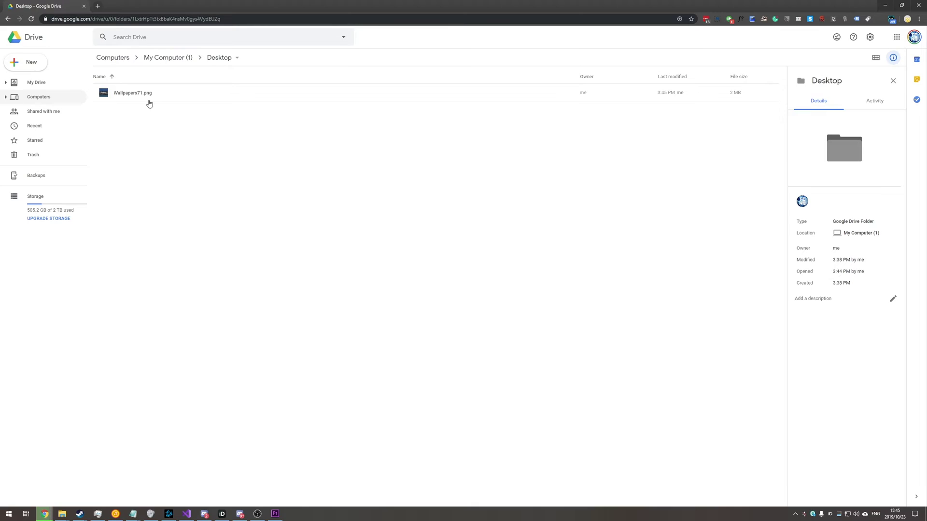
{"action": "double_click", "coordinate": [206, 94]}
{"action": "left_click", "coordinate": [166, 88]}
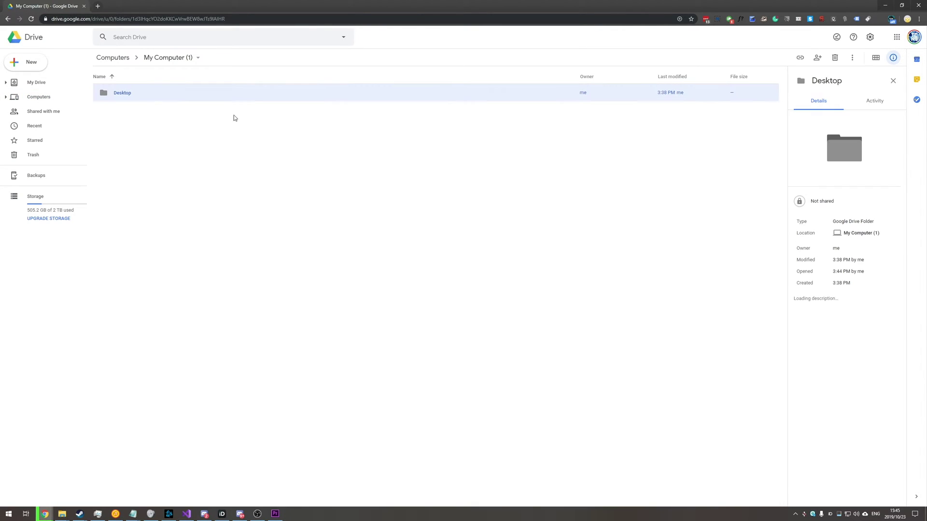
{"action": "key", "text": "alt+Left"}
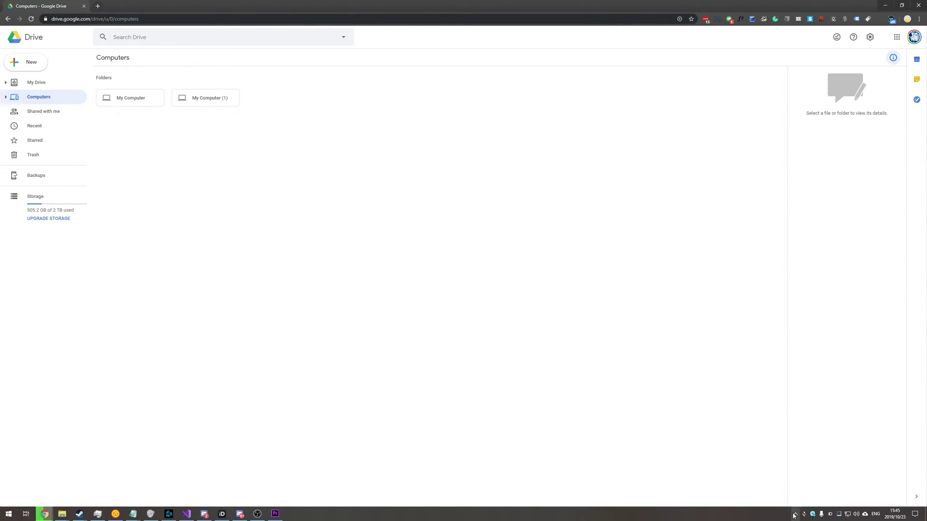
{"action": "left_click", "coordinate": [795, 514]}
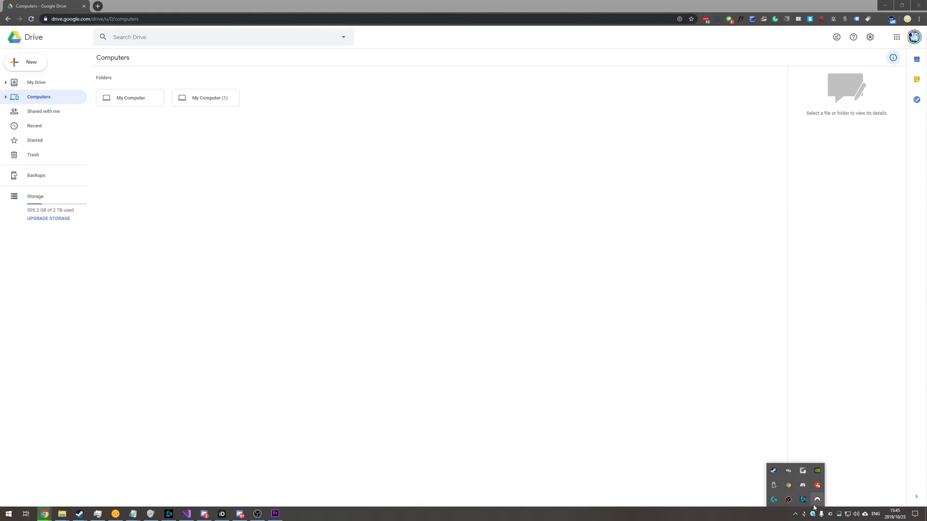
{"action": "left_click", "coordinate": [804, 486]}
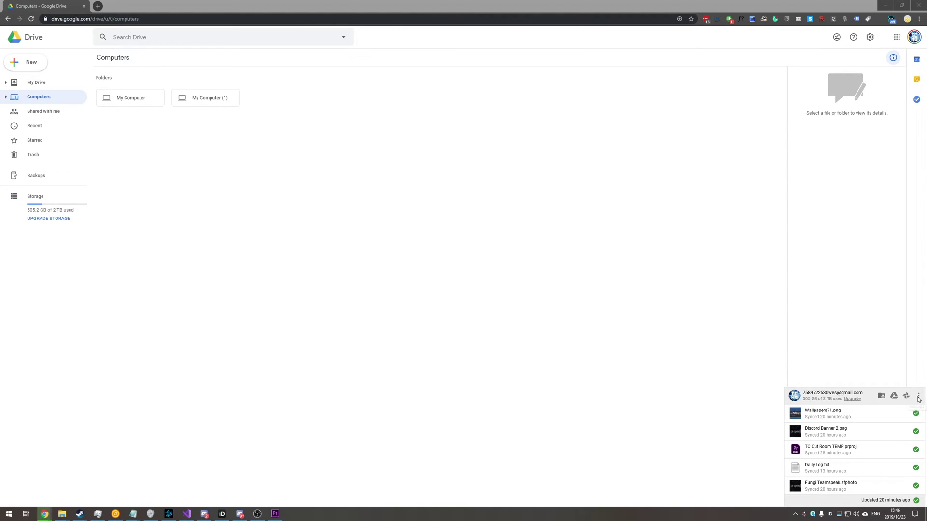
{"action": "left_click", "coordinate": [918, 397]}
{"action": "left_click", "coordinate": [888, 439]}
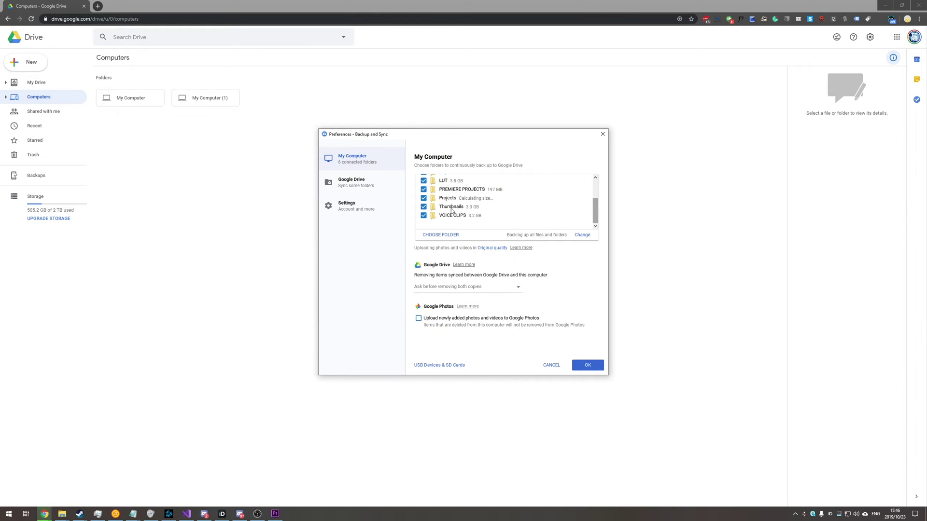
{"action": "scroll", "coordinate": [459, 222], "scroll_direction": "up", "scroll_amount": 3}
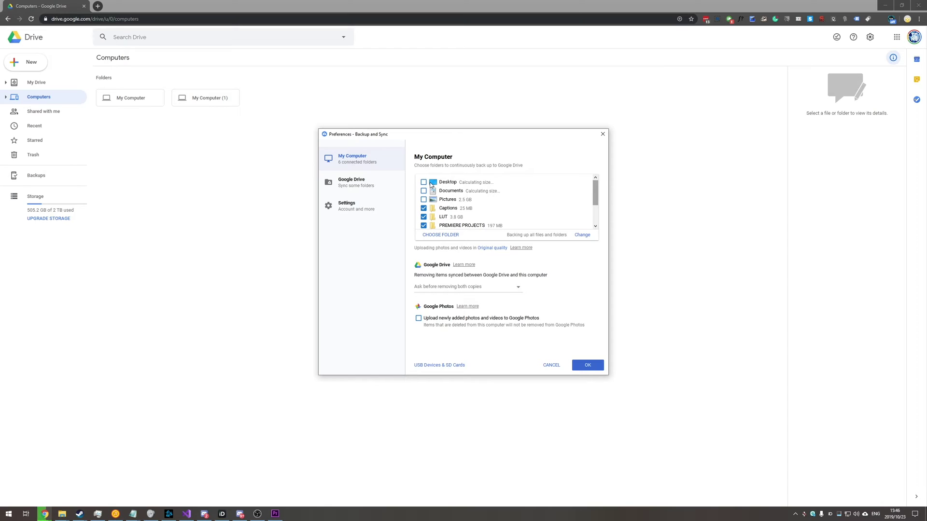
{"action": "scroll", "coordinate": [476, 224], "scroll_direction": "down", "scroll_amount": 3}
{"action": "scroll", "coordinate": [473, 202], "scroll_direction": "up", "scroll_amount": 2}
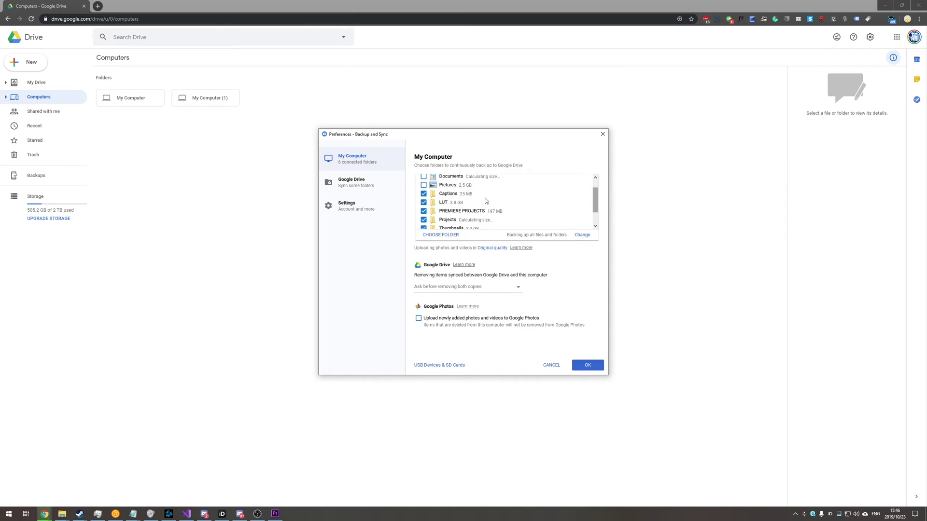
{"action": "scroll", "coordinate": [485, 202], "scroll_direction": "down", "scroll_amount": 2}
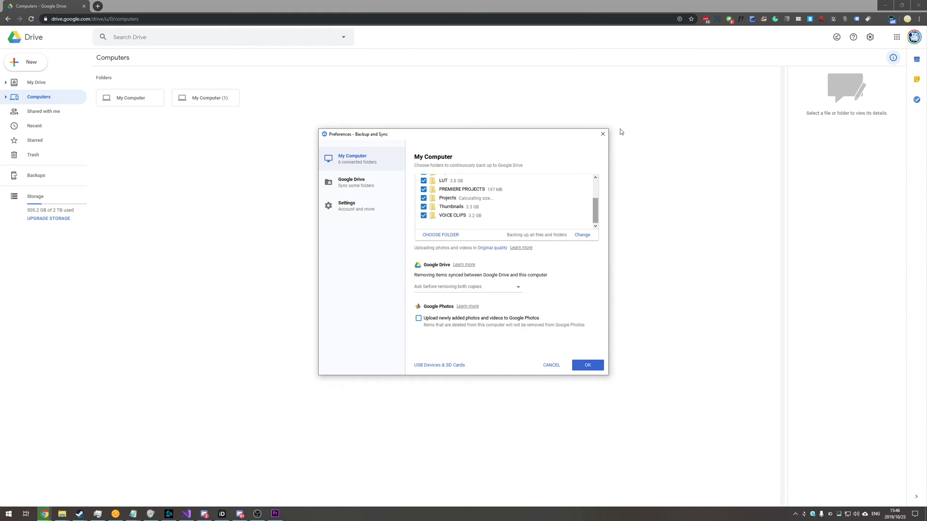
{"action": "left_click", "coordinate": [603, 136]}
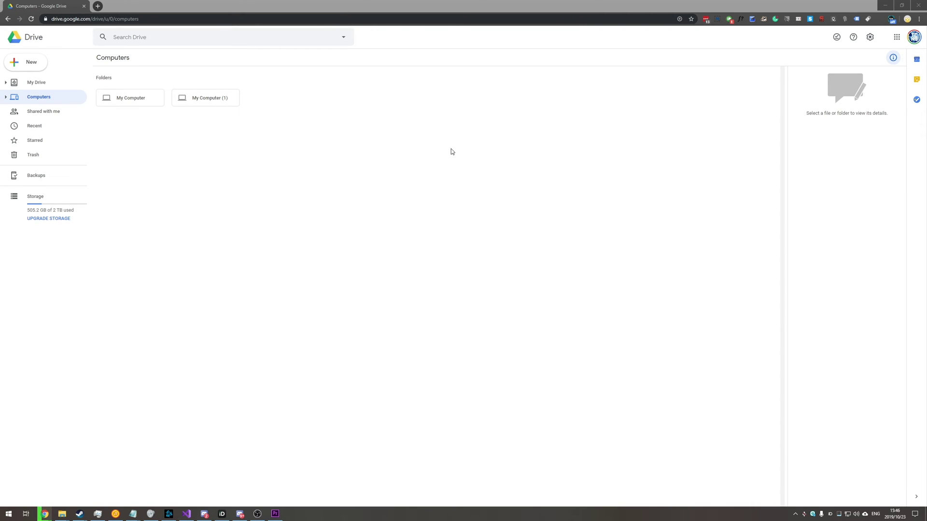
Delete the duplicate My Computer (1) entry from Computers, then check the Trash for it.
{"action": "right_click", "coordinate": [186, 101]}
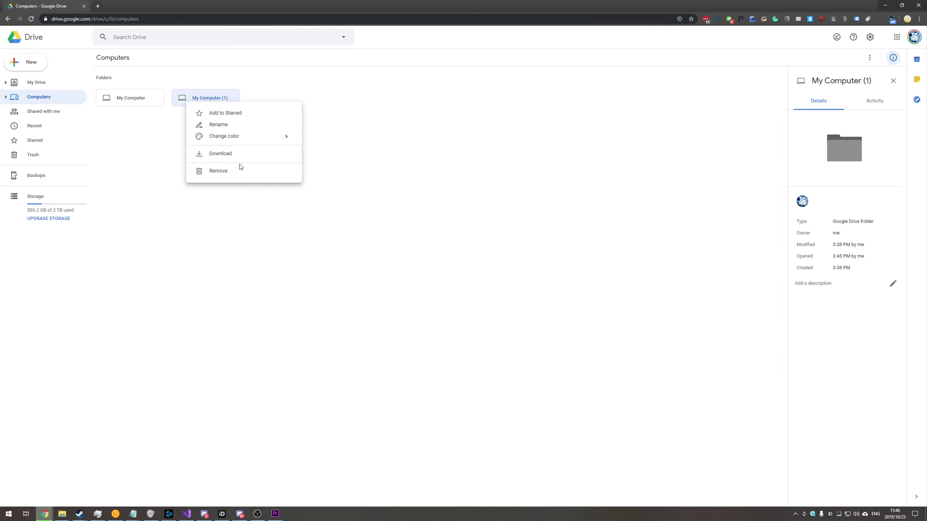
{"action": "left_click", "coordinate": [312, 256]}
{"action": "key", "text": "Delete"}
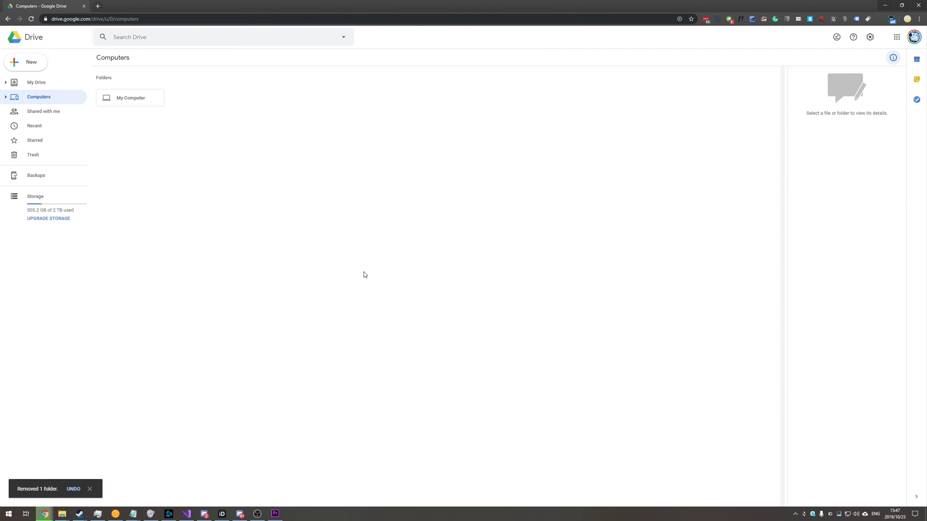
{"action": "left_click", "coordinate": [33, 156]}
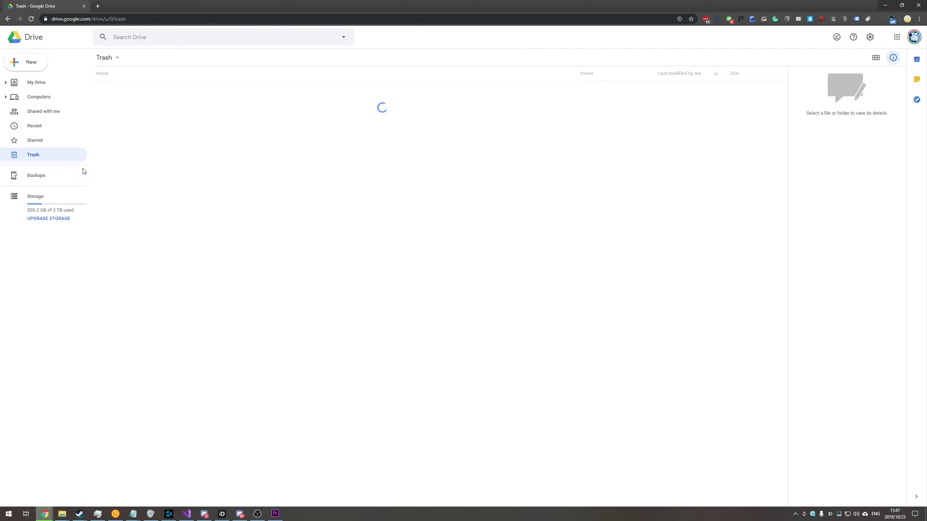